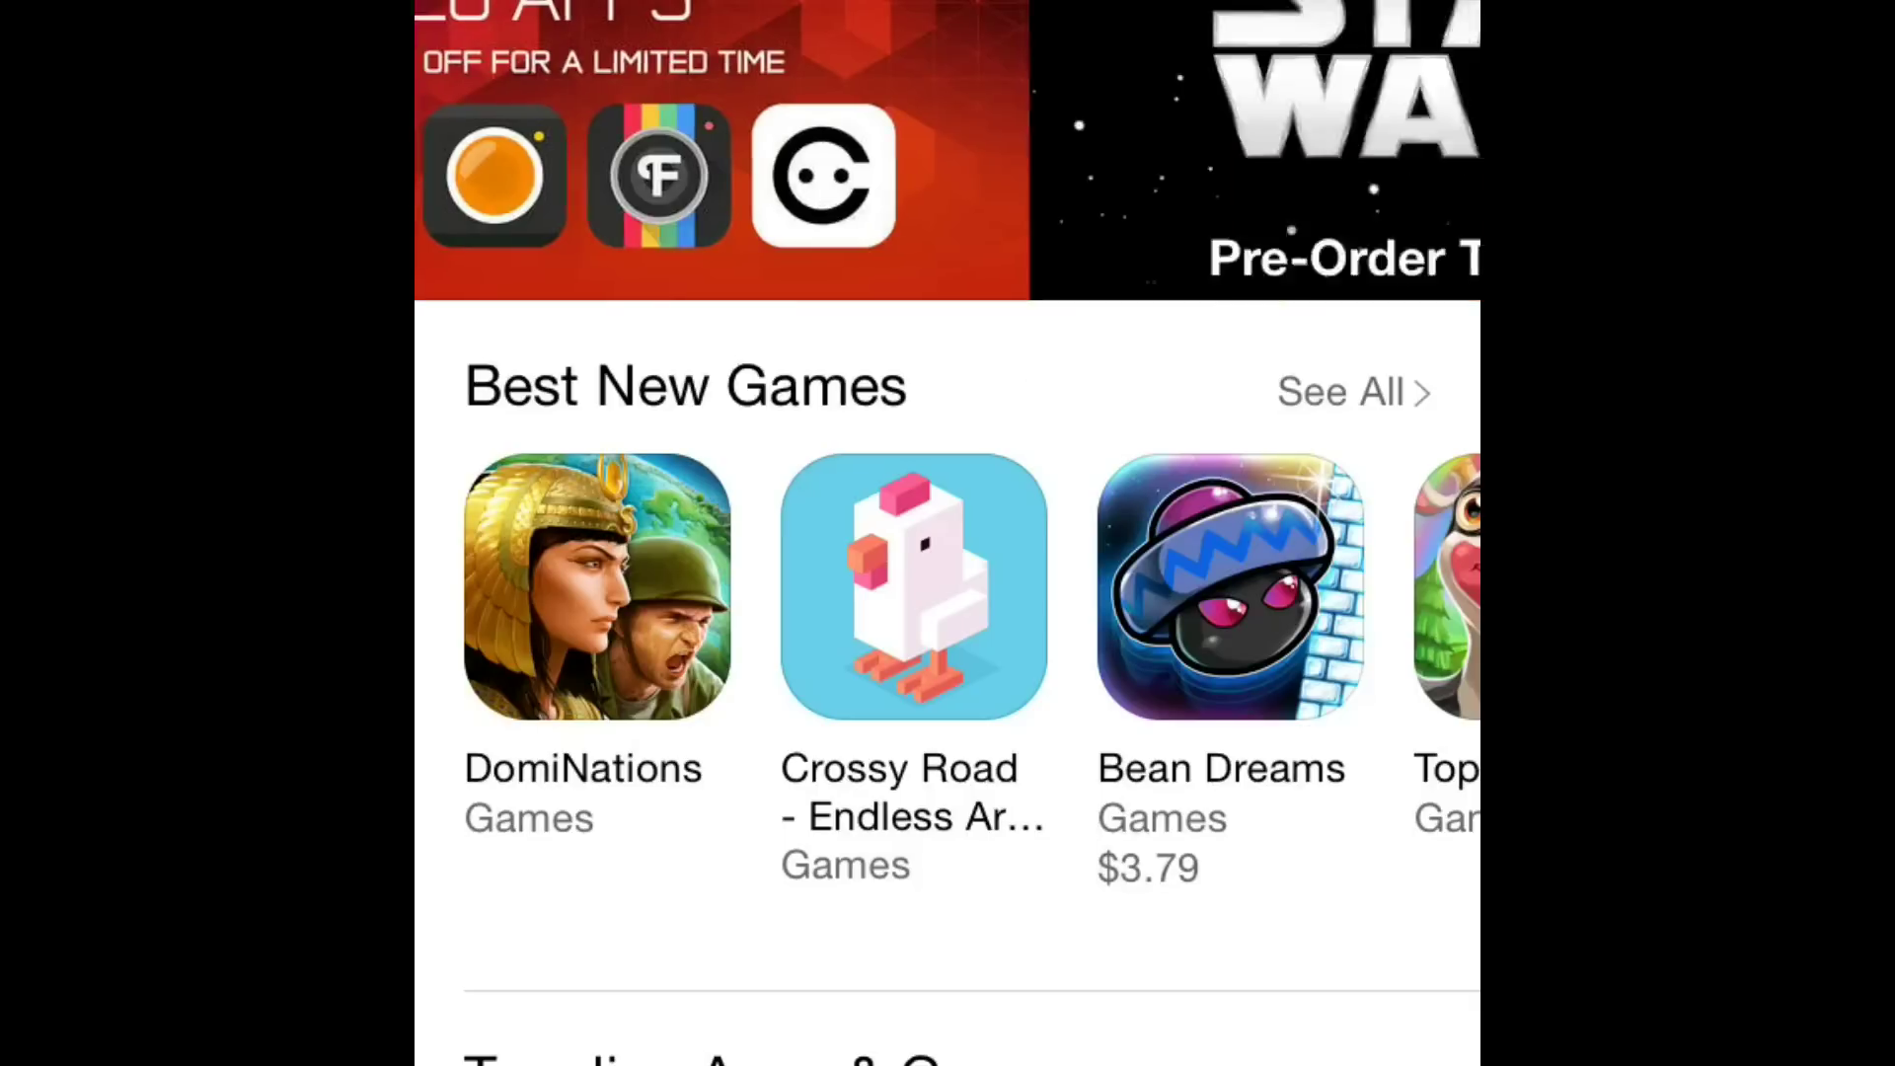
pyautogui.scroll(-3, 948, 592)
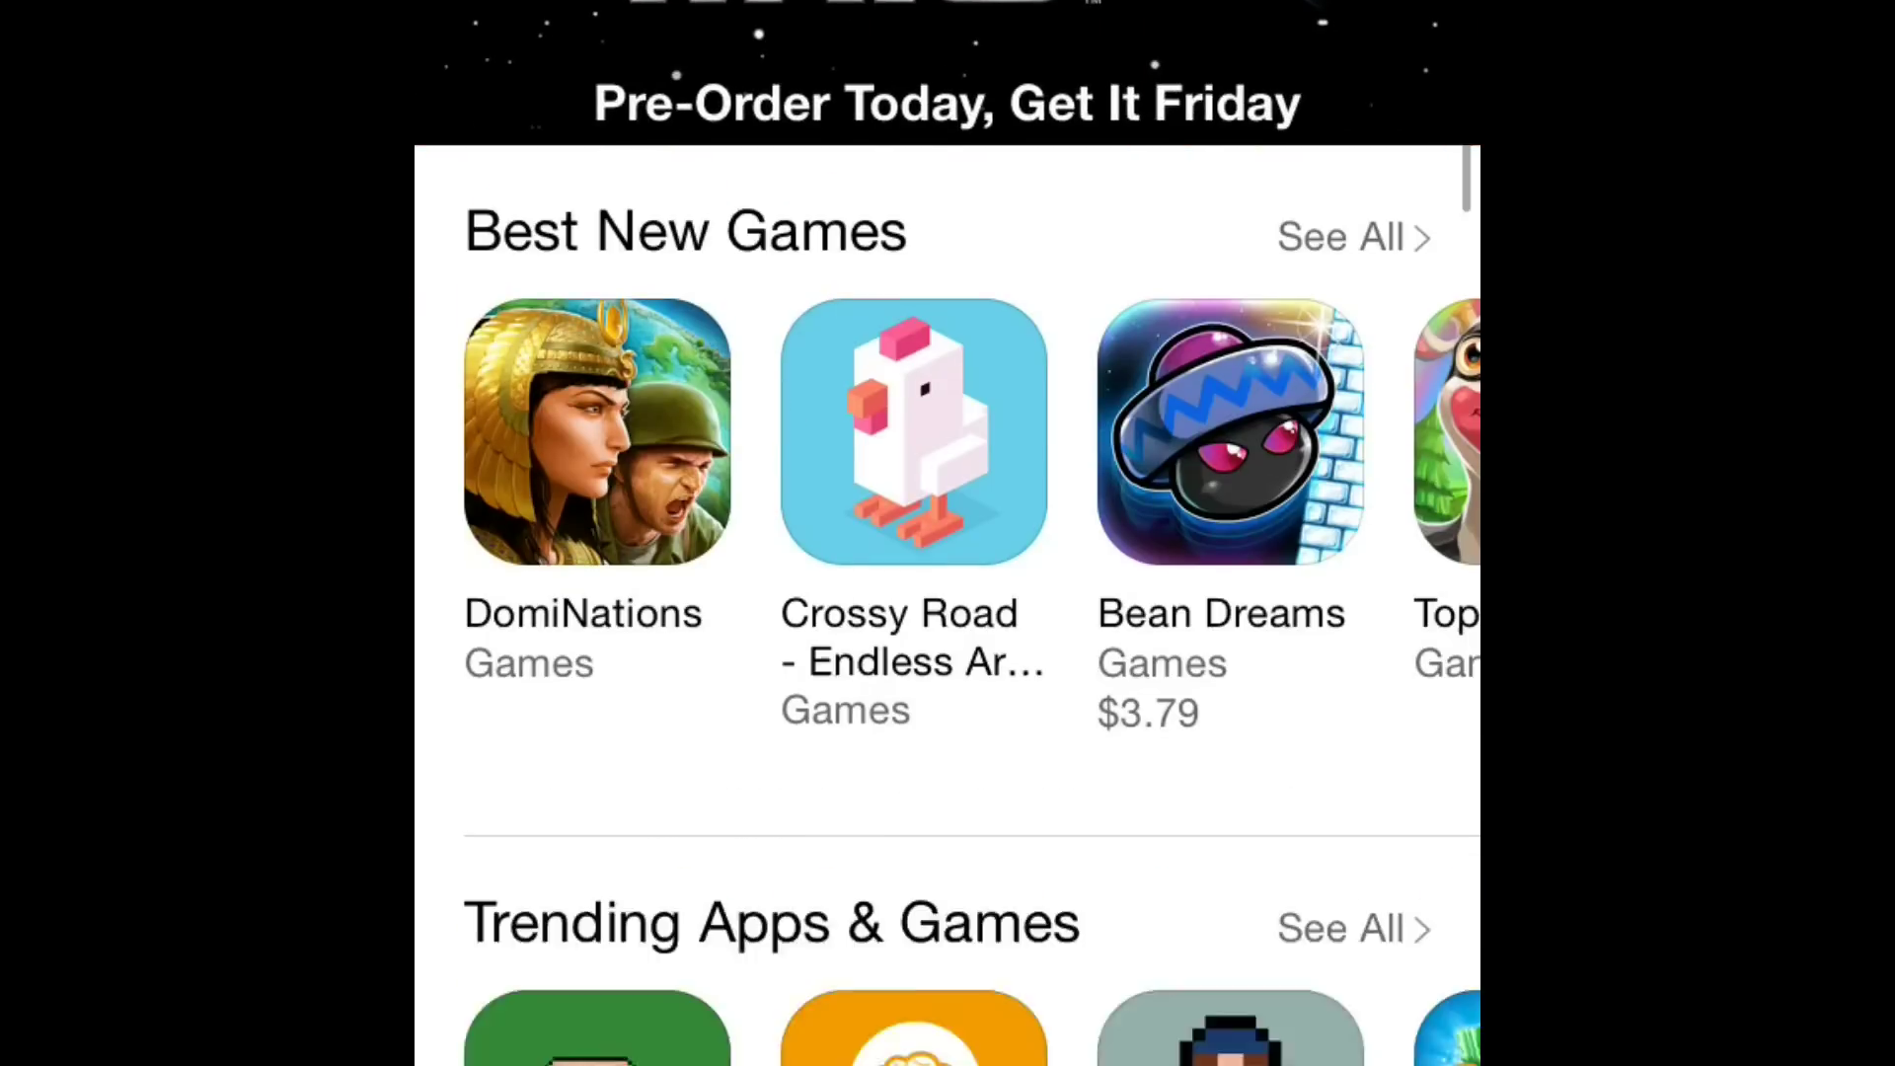
pyautogui.scroll(-10, 949, 593)
pyautogui.scroll(-10, 949, 592)
pyautogui.scroll(-10, 948, 593)
pyautogui.scroll(-3, 948, 533)
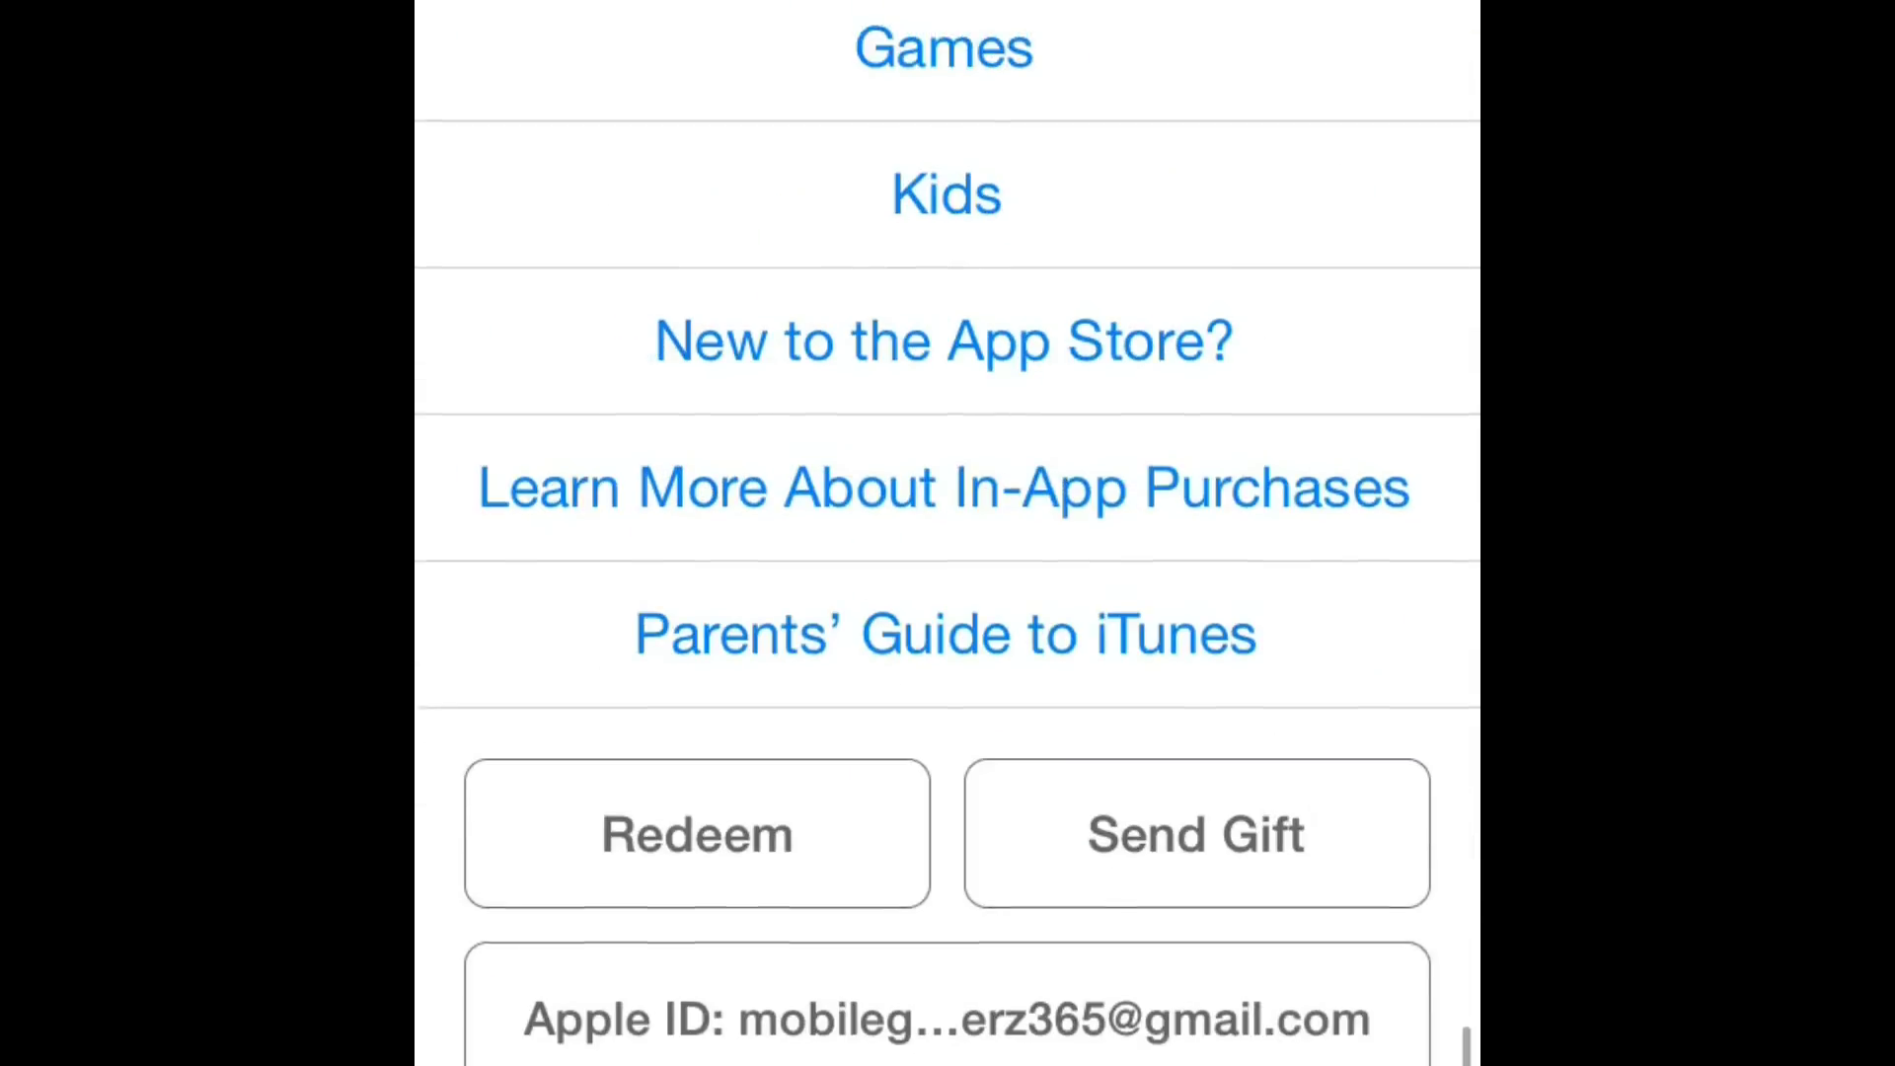
# Sign out of the current Apple ID from the Featured page's account button
pyautogui.click(949, 1037)
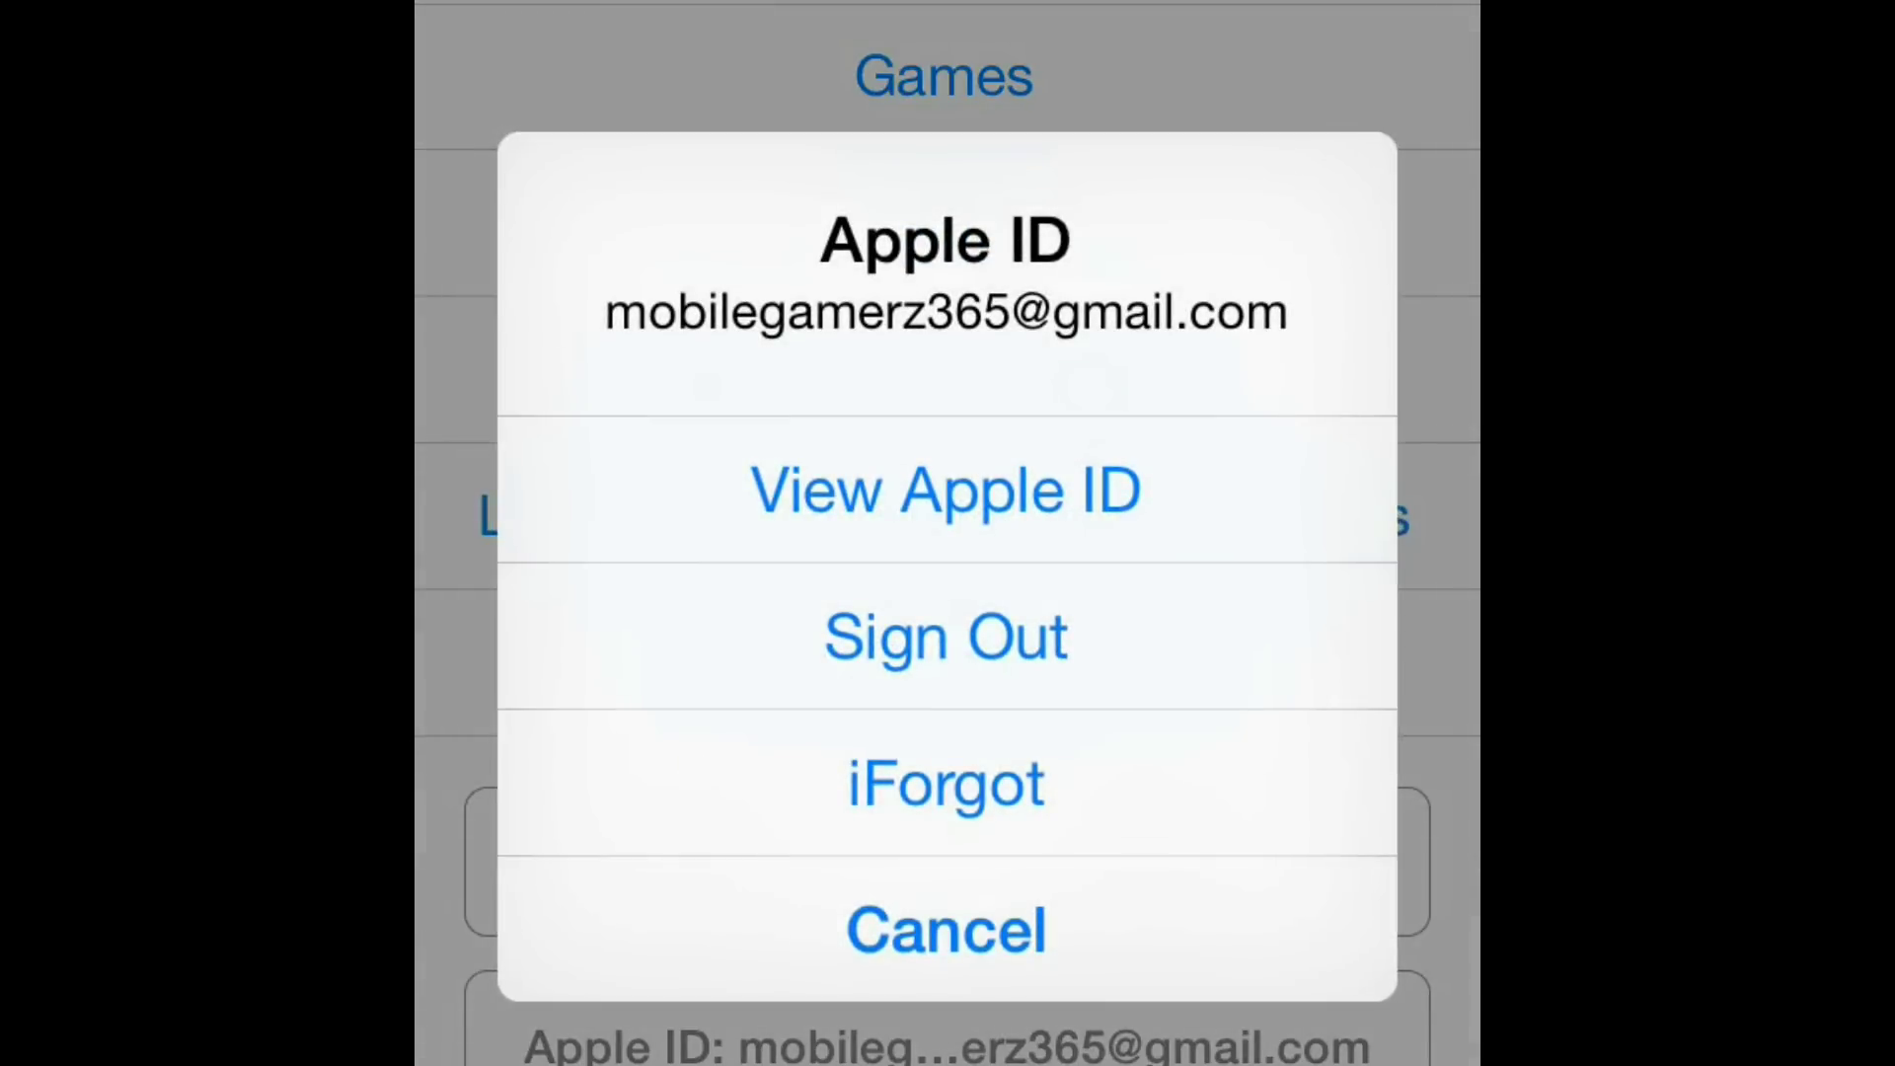
pyautogui.click(947, 637)
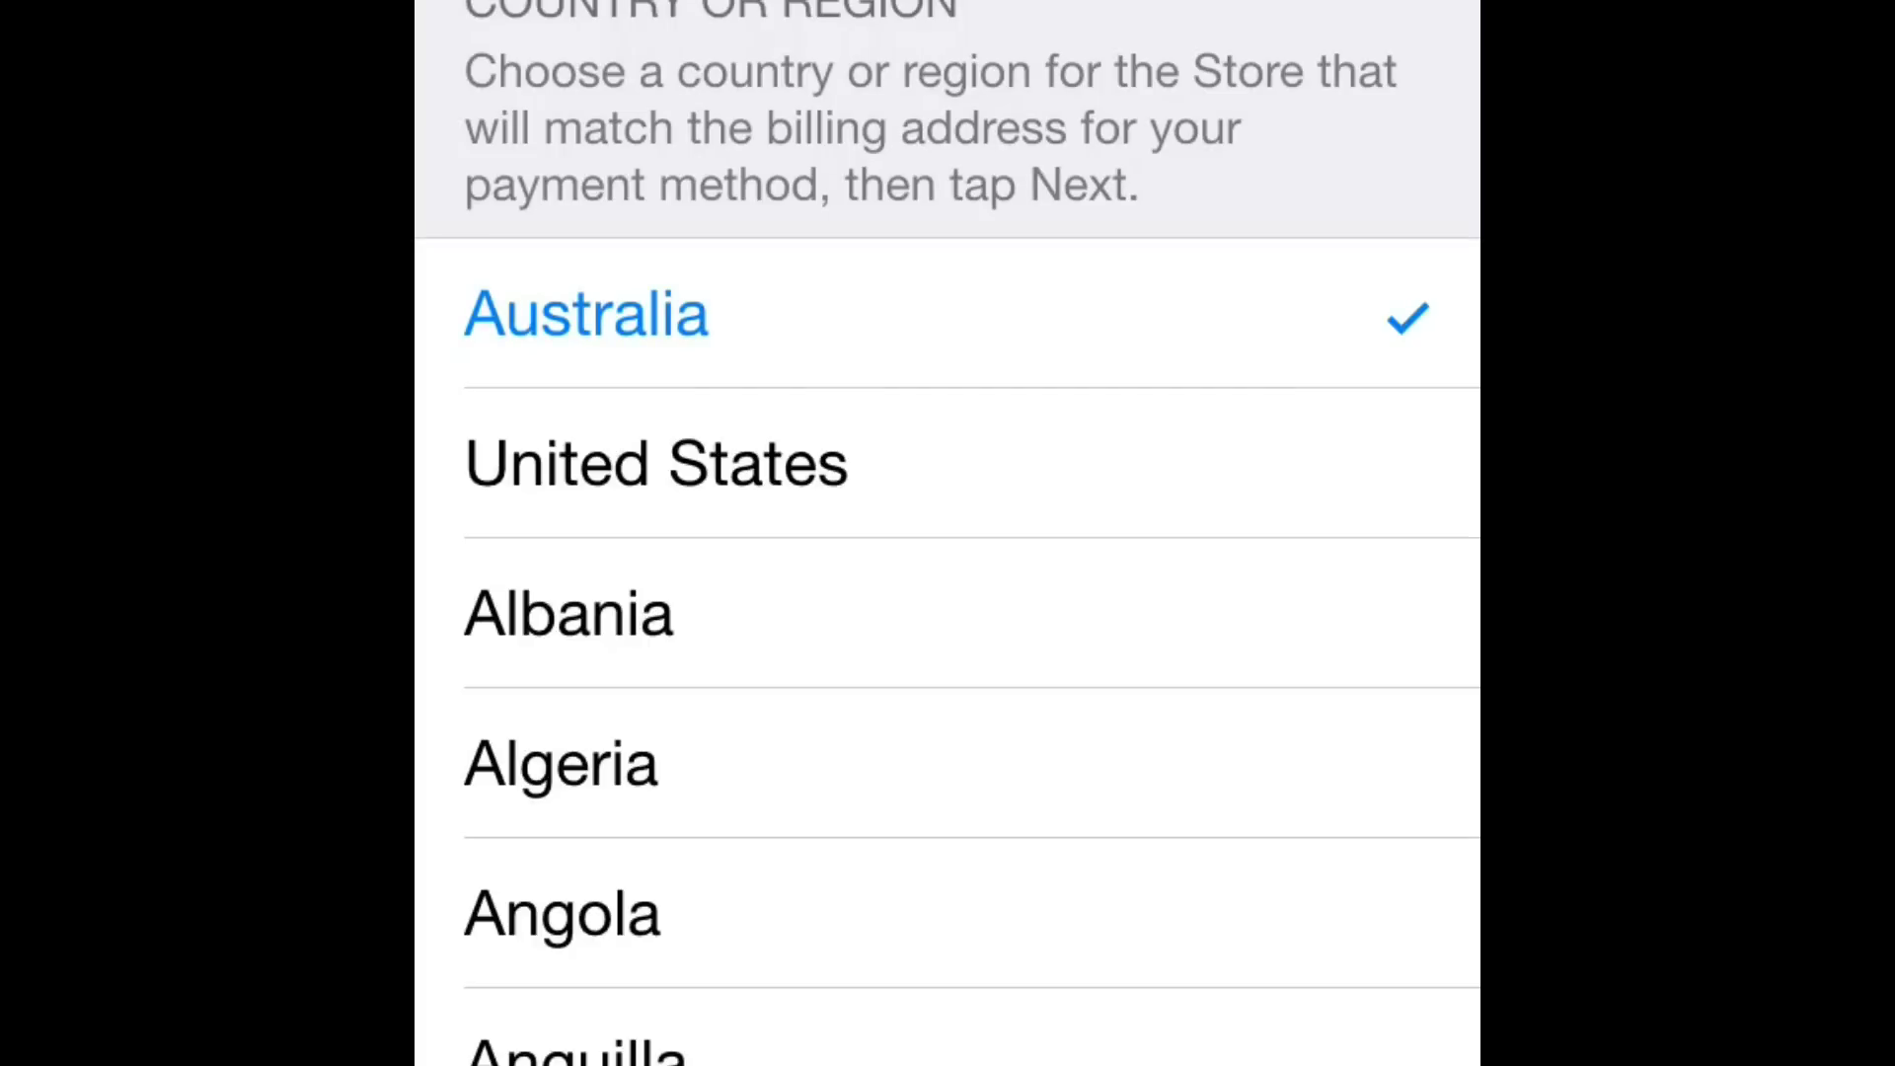
pyautogui.scroll(-5, 948, 534)
pyautogui.scroll(-10, 948, 533)
pyautogui.scroll(-2, 947, 533)
pyautogui.scroll(-7, 948, 533)
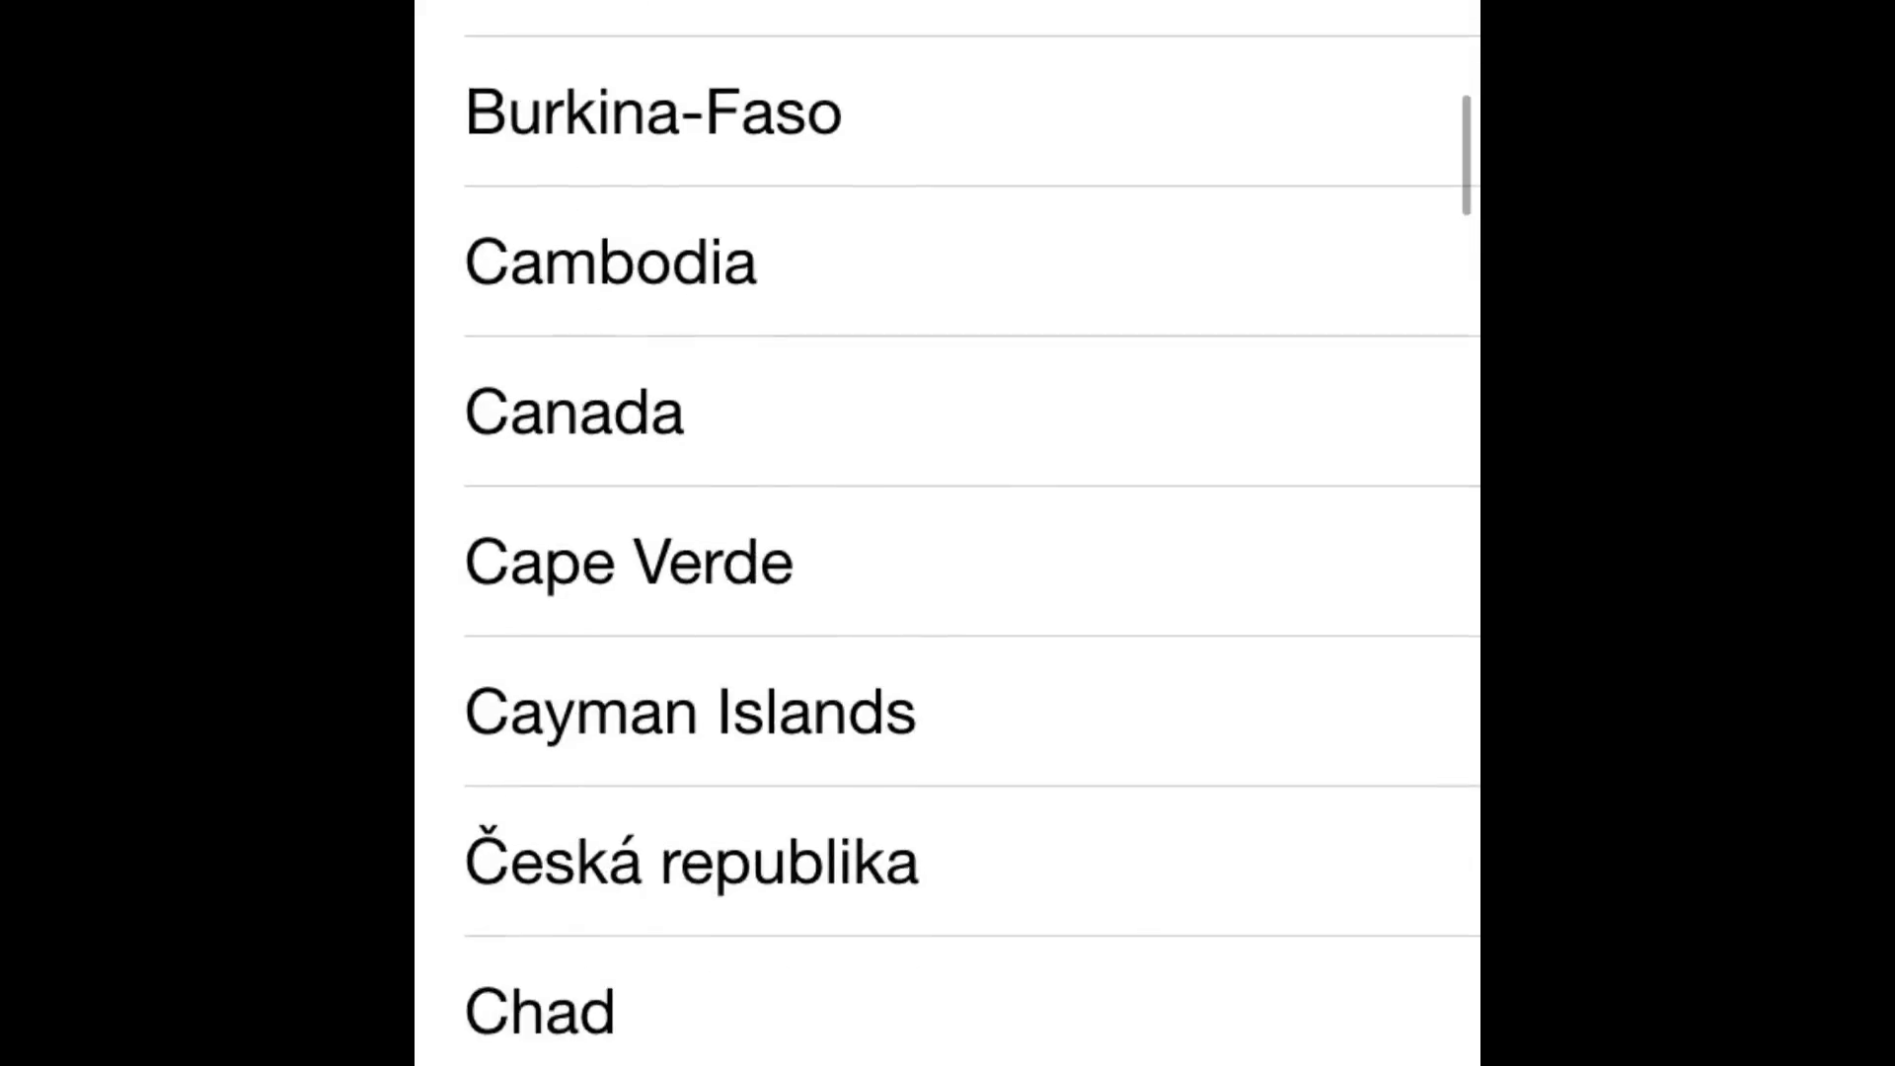
# Choose Canada as the App Store country or region
pyautogui.click(949, 413)
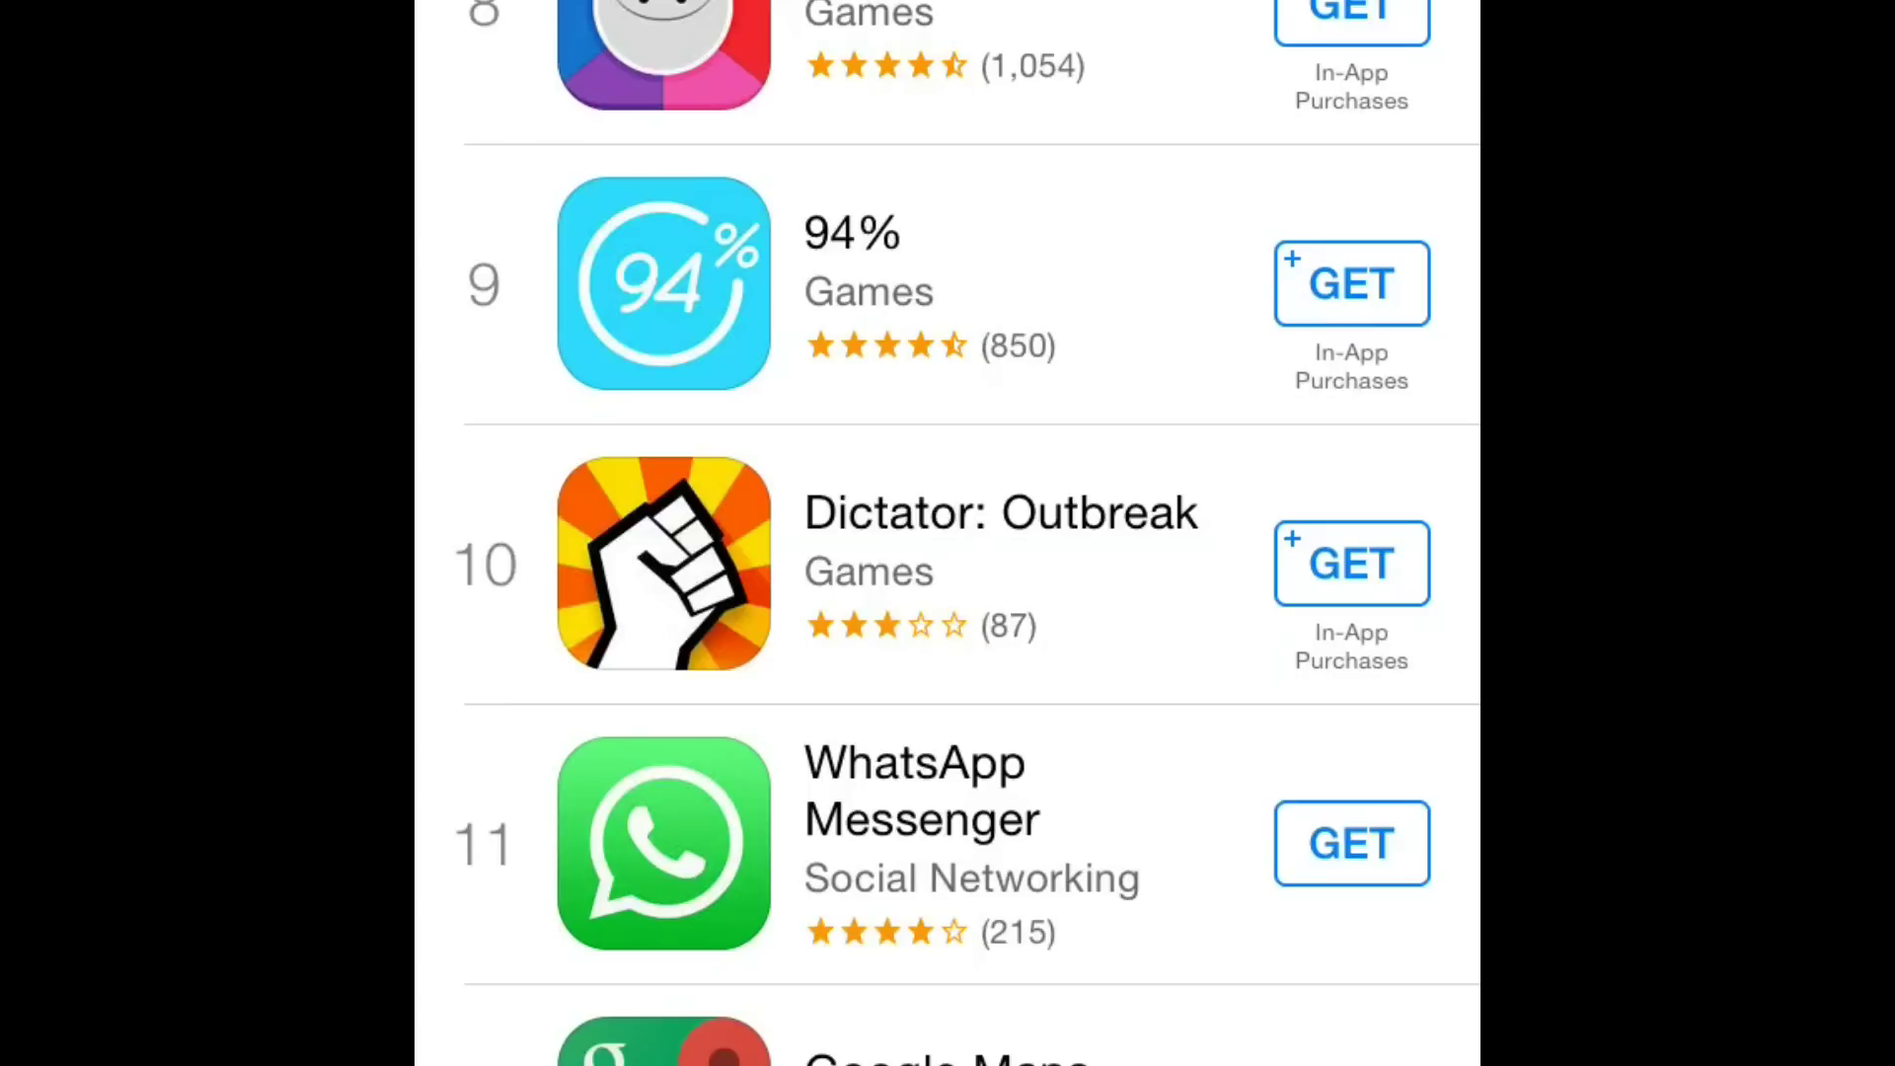
# Get and install the free game Dictator: Outbreak from Top Charts
pyautogui.click(1352, 562)
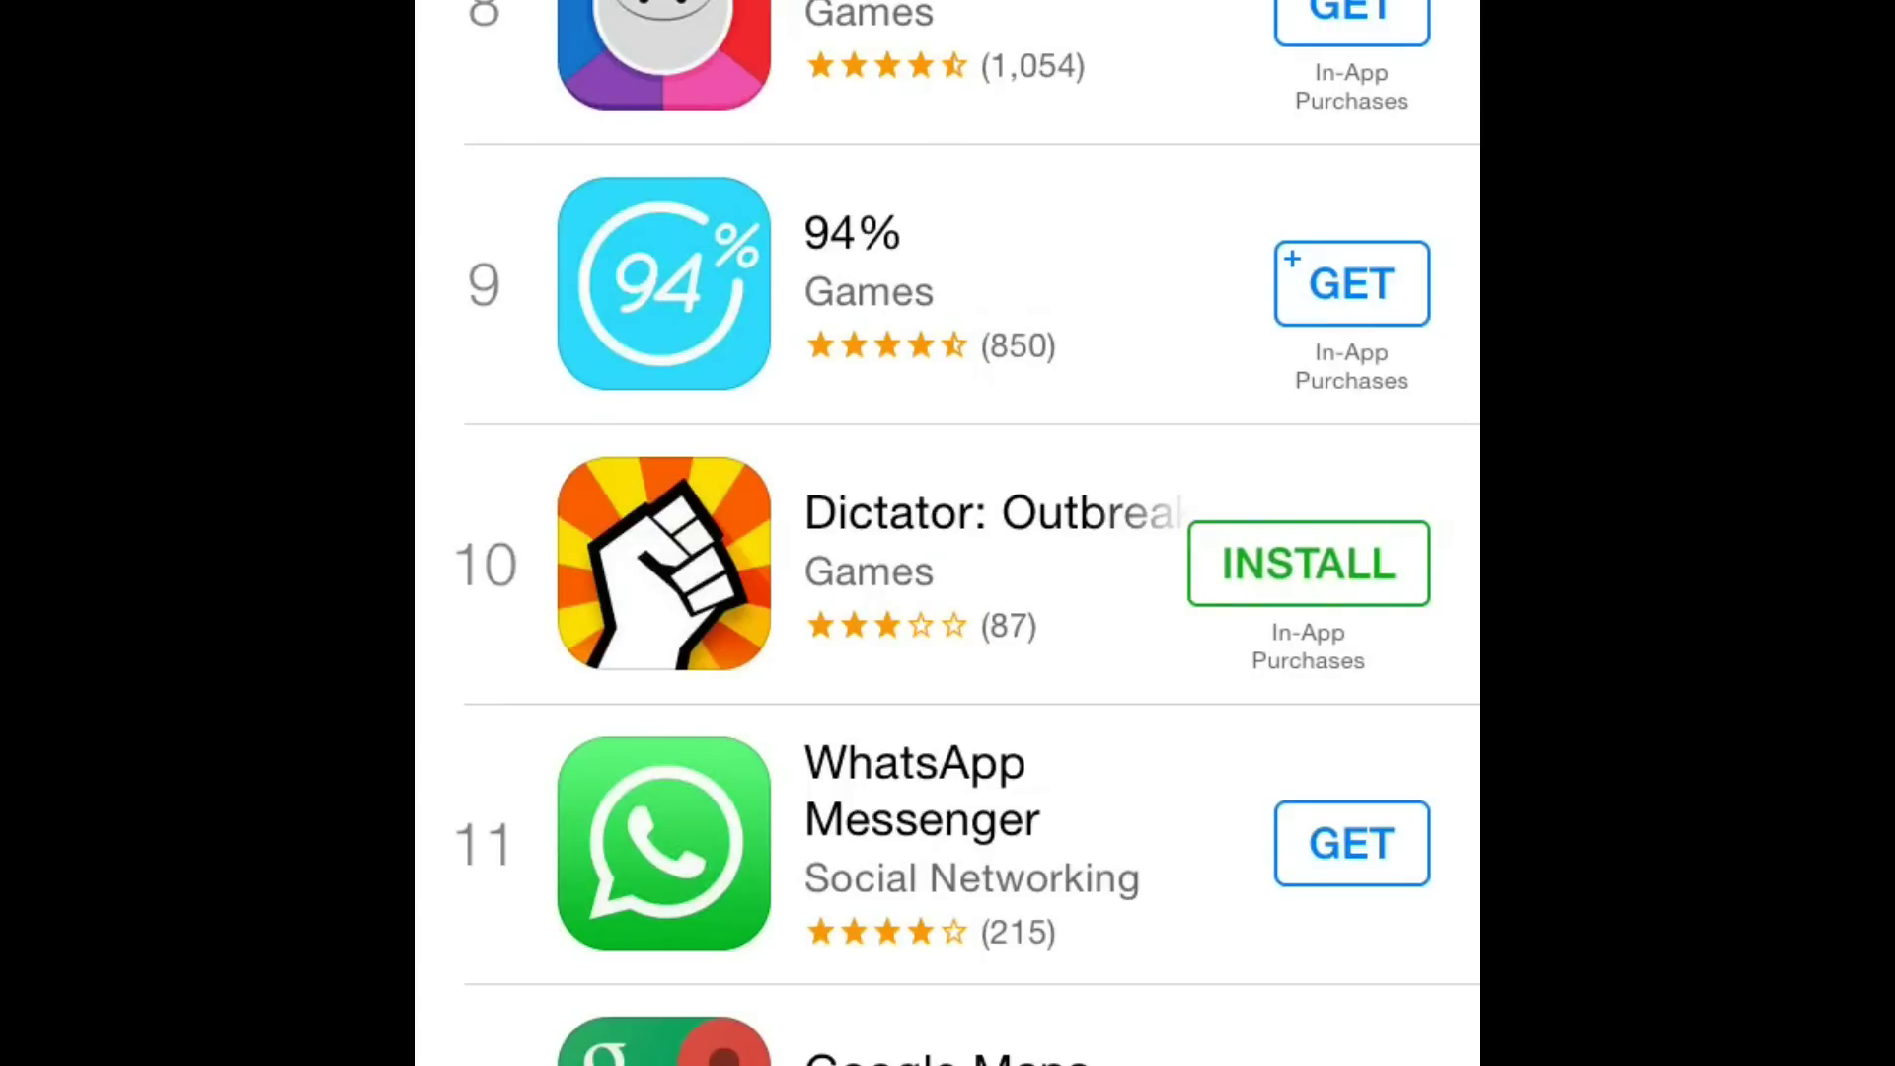
pyautogui.click(1307, 563)
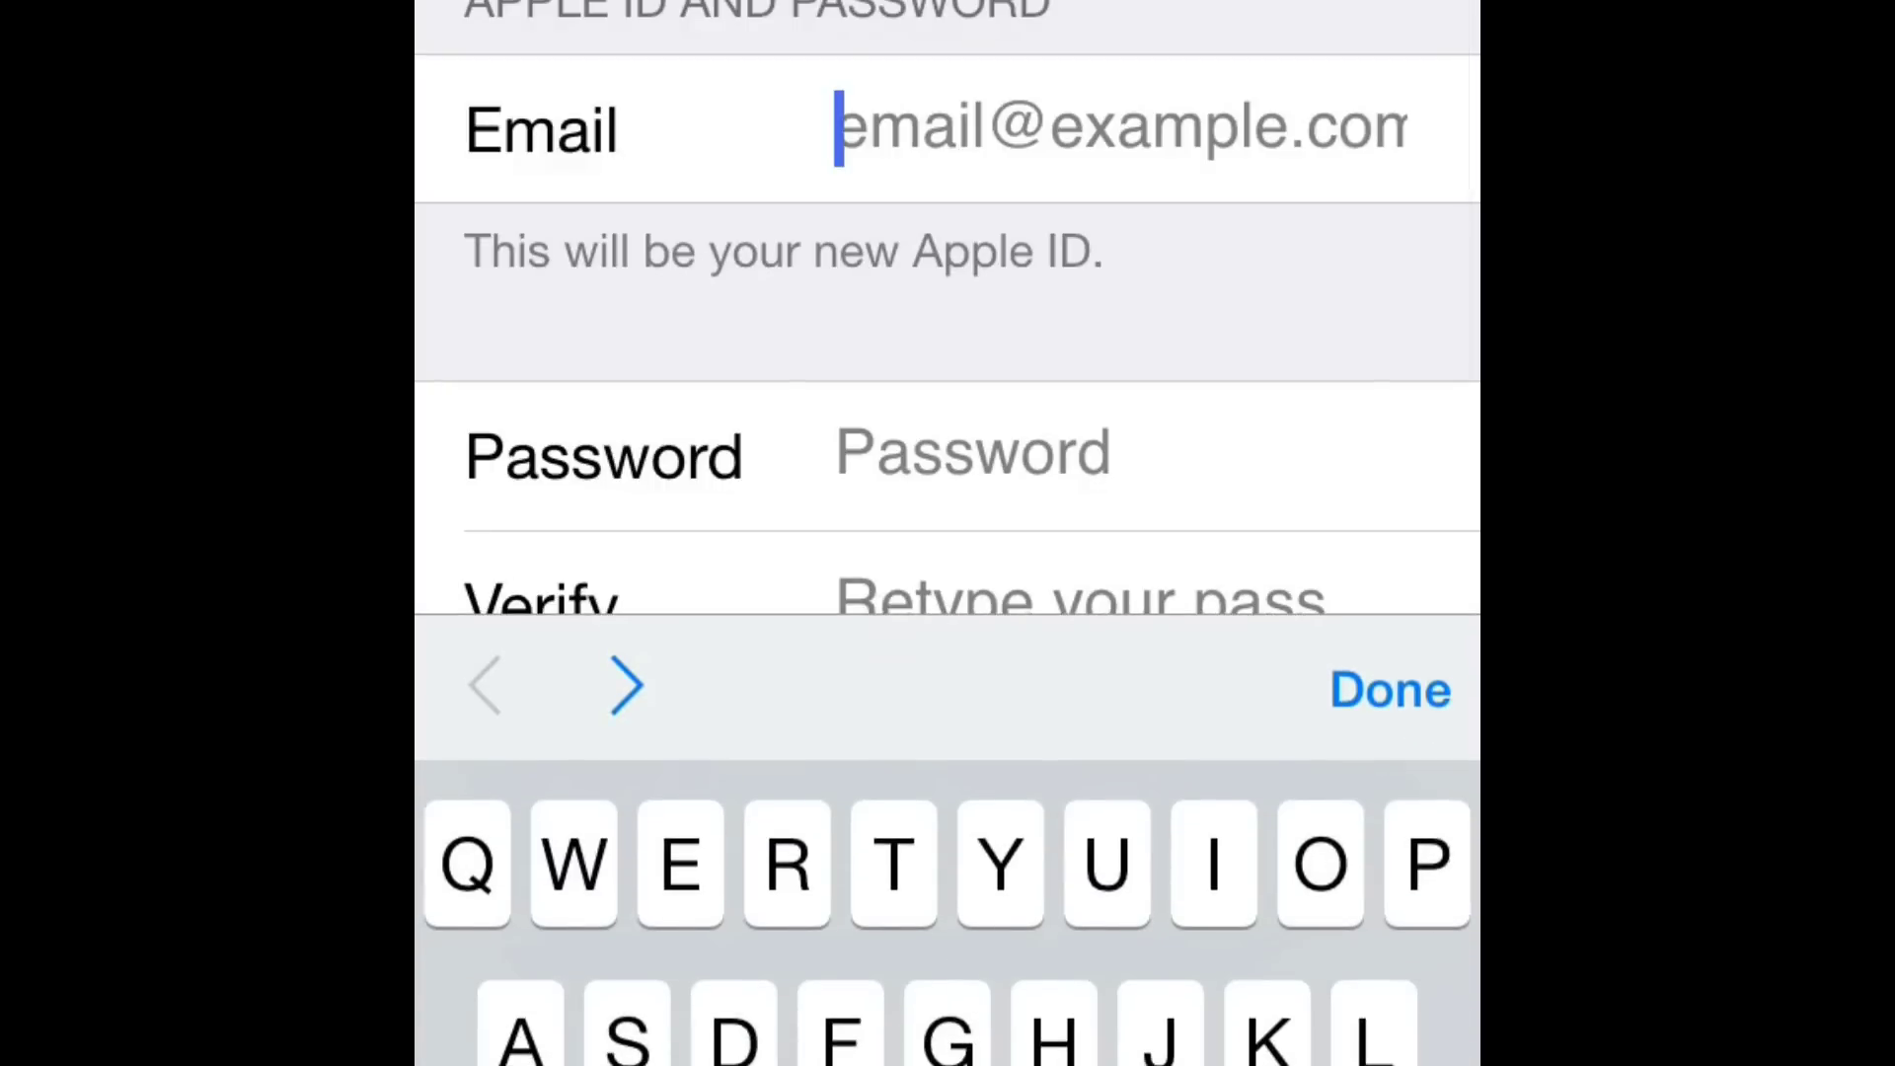
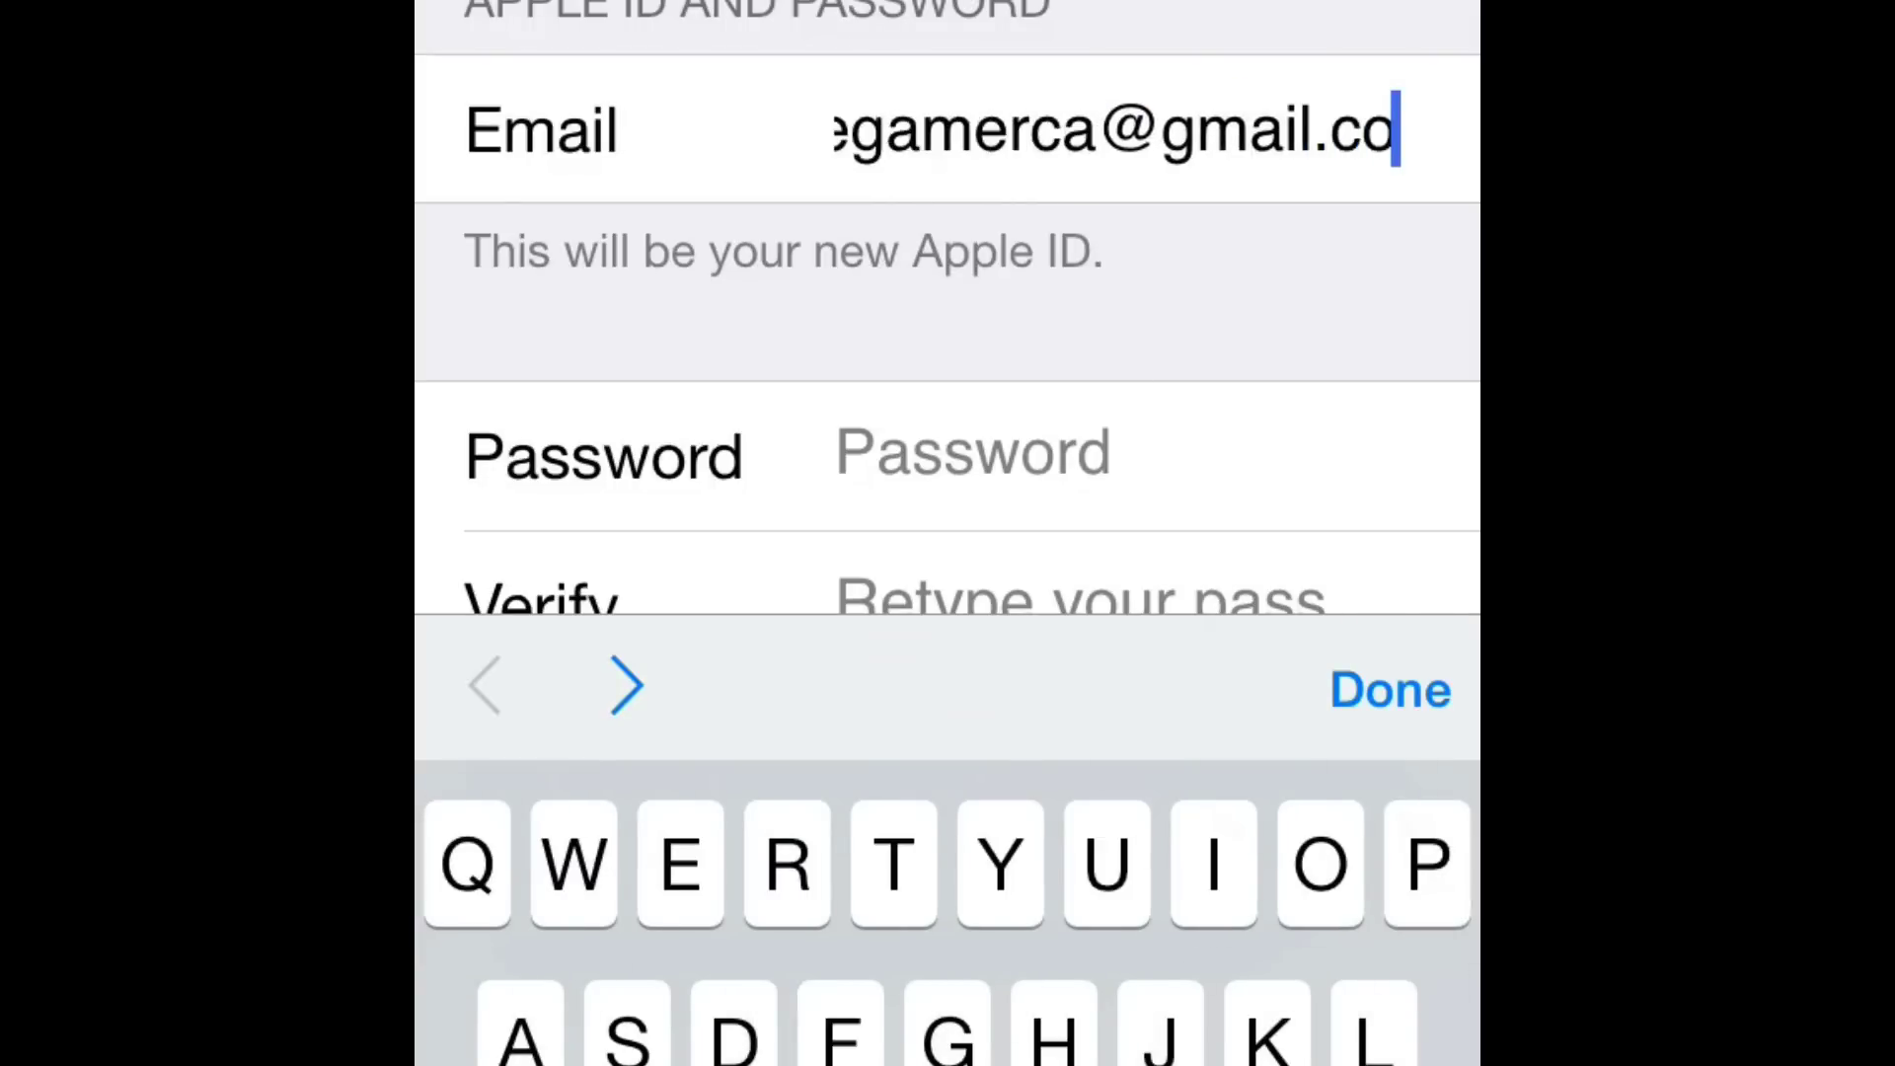
pyautogui.scroll(-10, 948, 296)
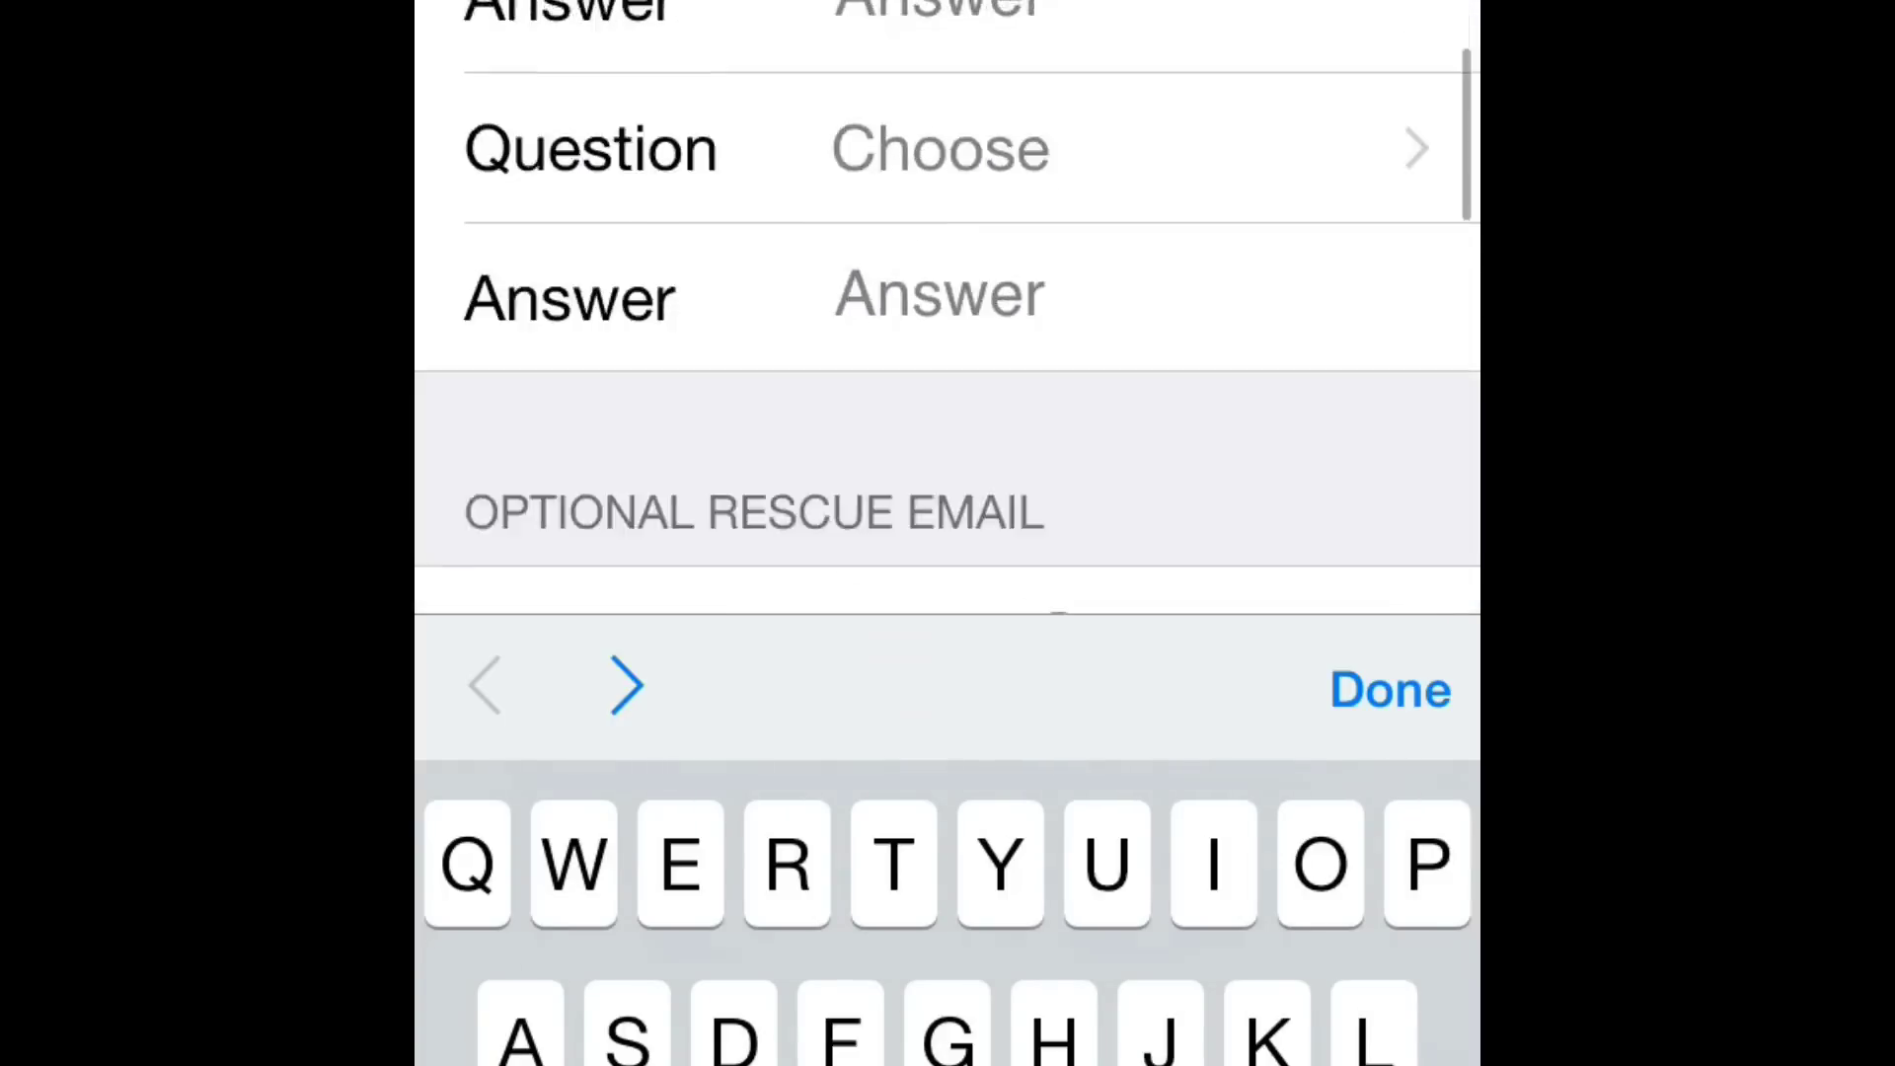
pyautogui.scroll(-10, 949, 296)
pyautogui.scroll(1, 948, 296)
pyautogui.scroll(-5, 948, 297)
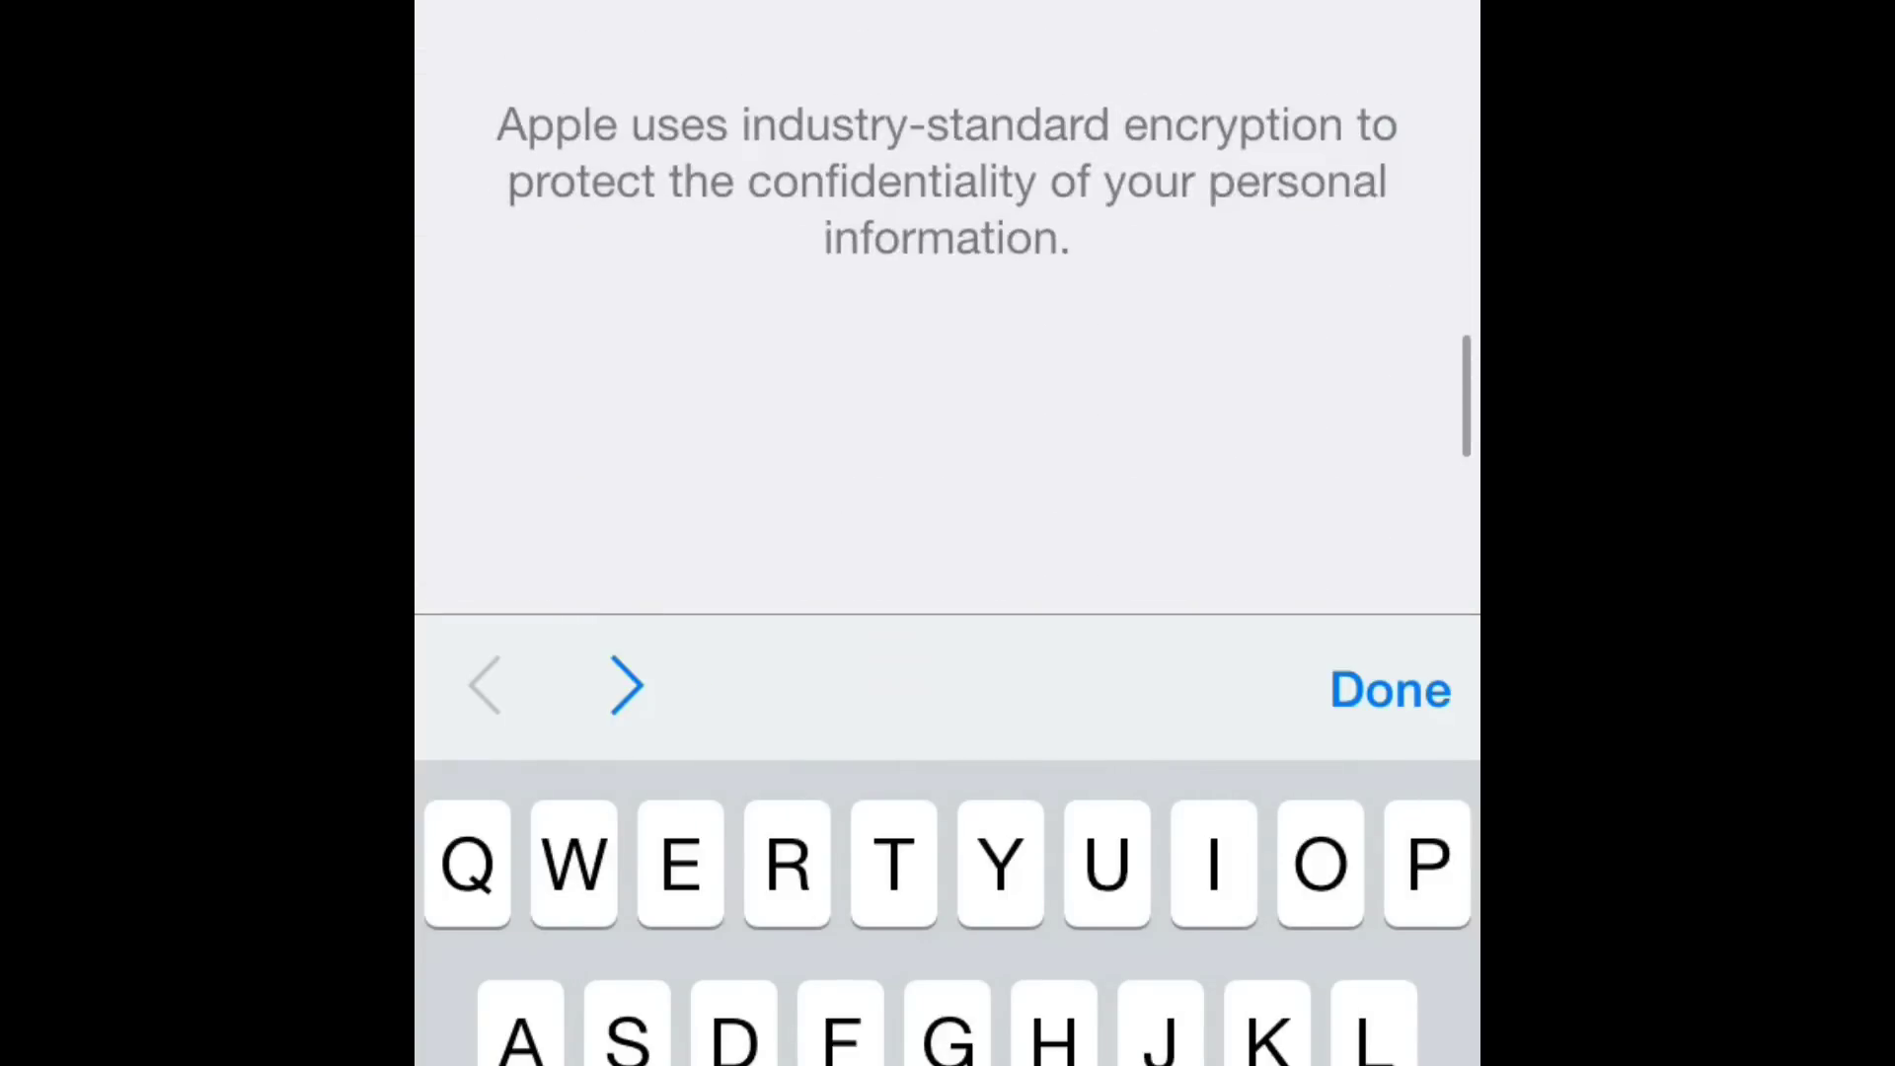
pyautogui.scroll(5, 948, 296)
pyautogui.scroll(2, 949, 371)
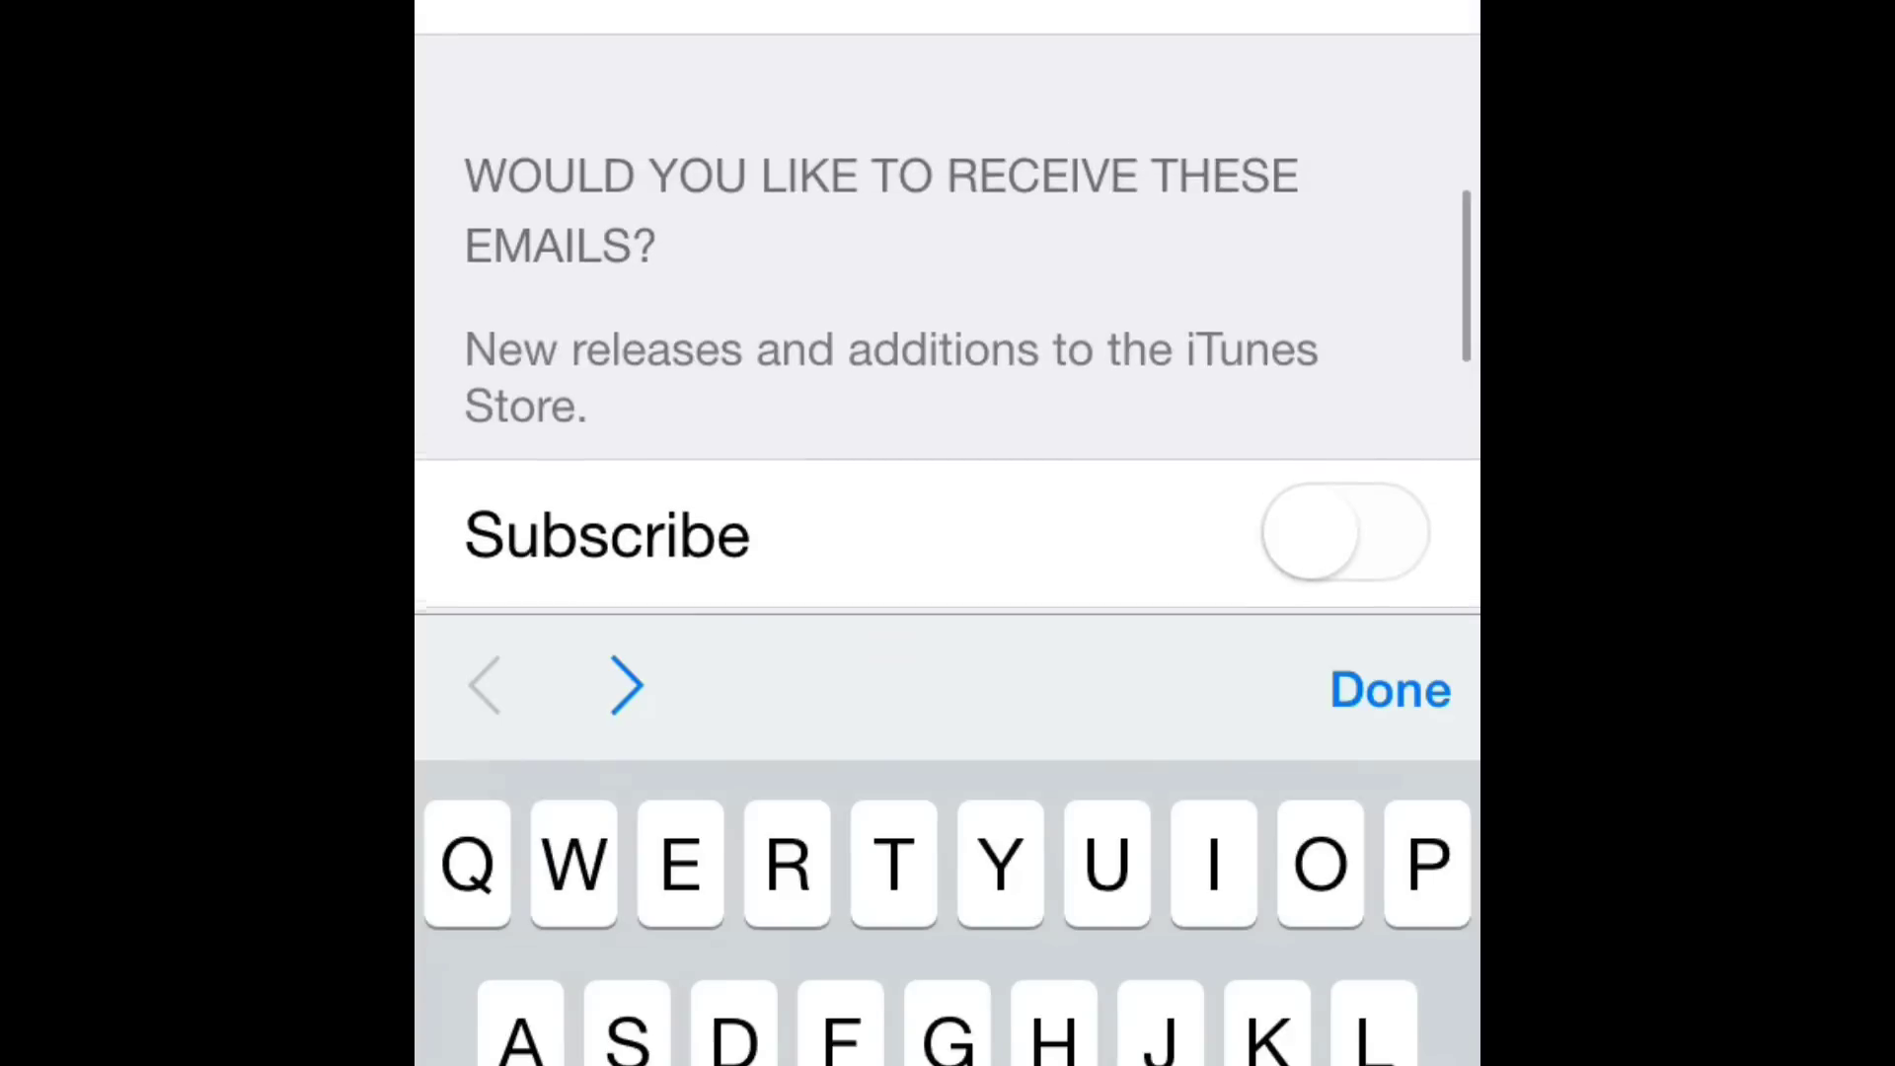